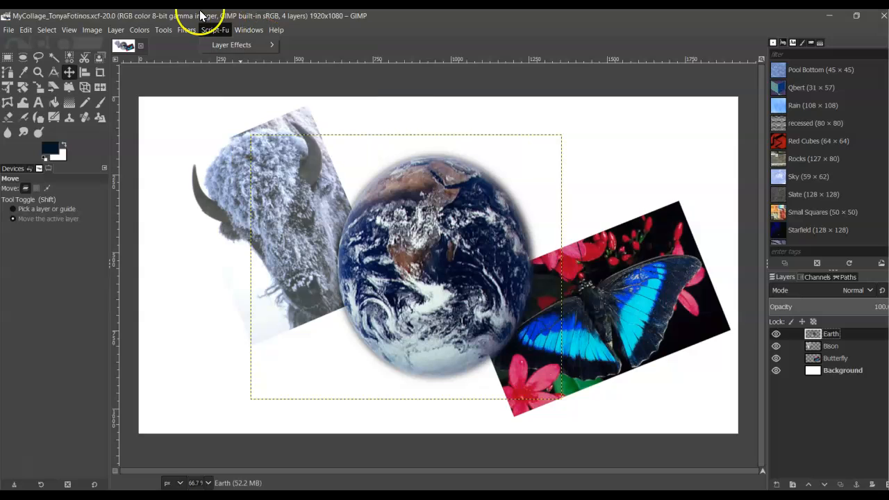
Dismiss the open menu, make Bison the active layer and bring up the Script-Fu menu.
left_click(471, 19)
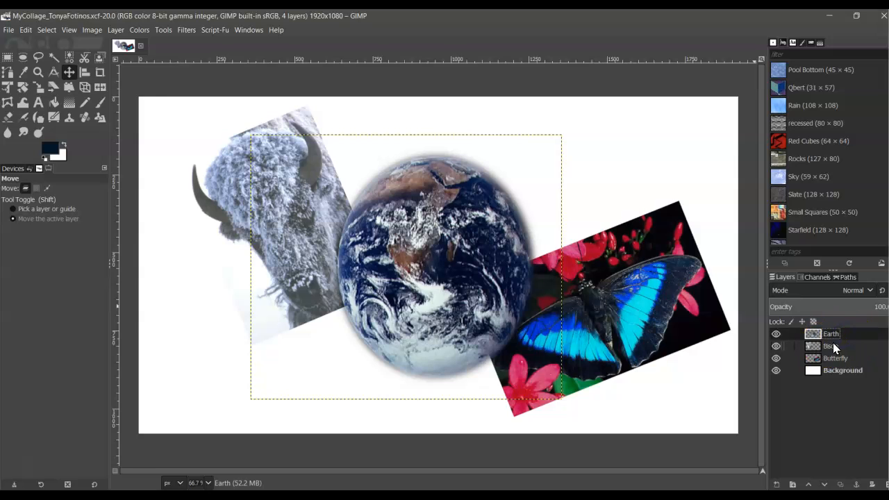
left_click(837, 347)
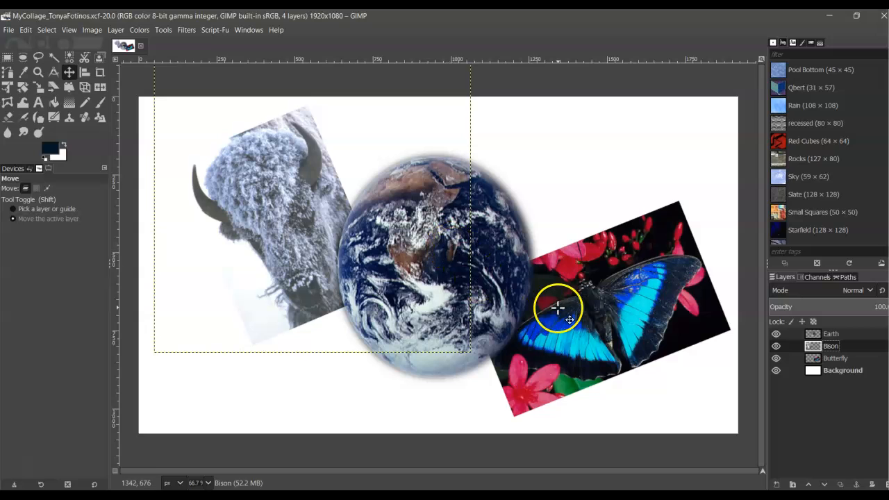
left_click(215, 31)
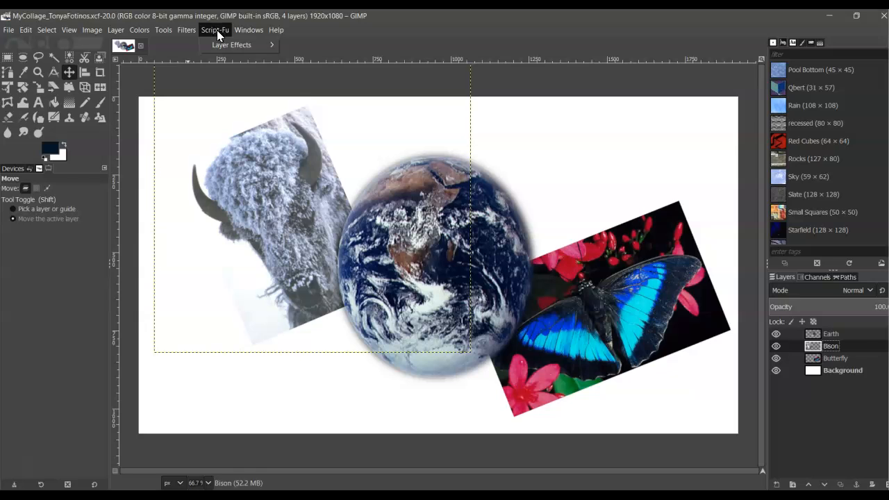
Open Layer Effects > Stroke for the Bison layer and set its colour to blue 5e88d5.
left_click(242, 44)
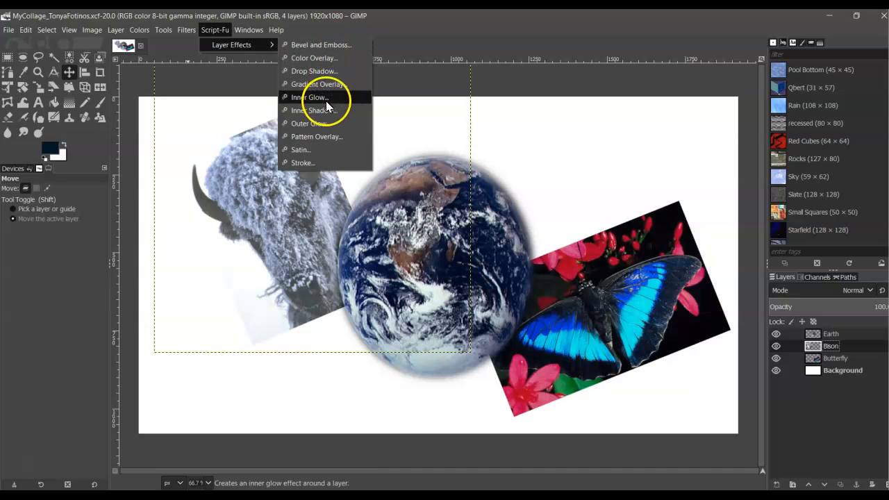
left_click(309, 164)
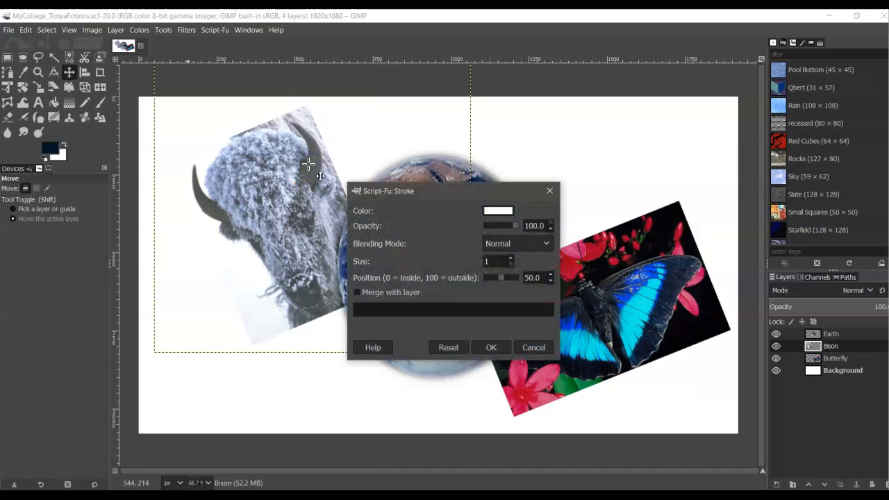
left_click(493, 212)
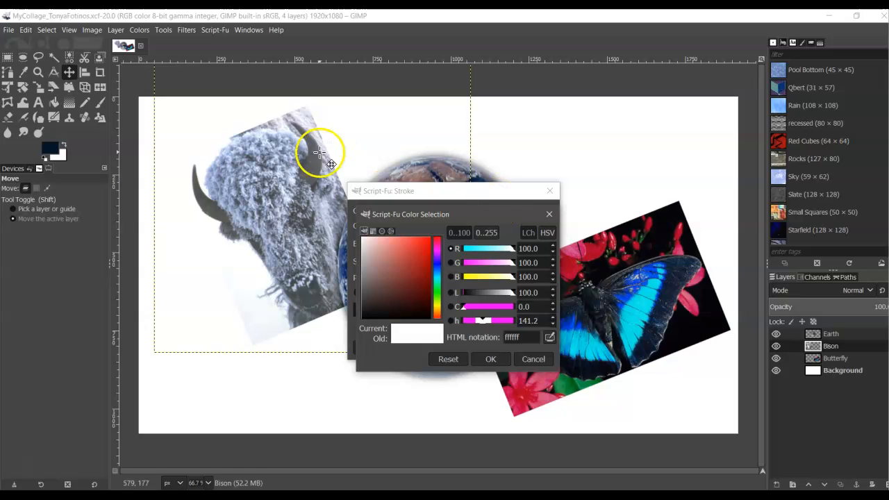
left_click(438, 261)
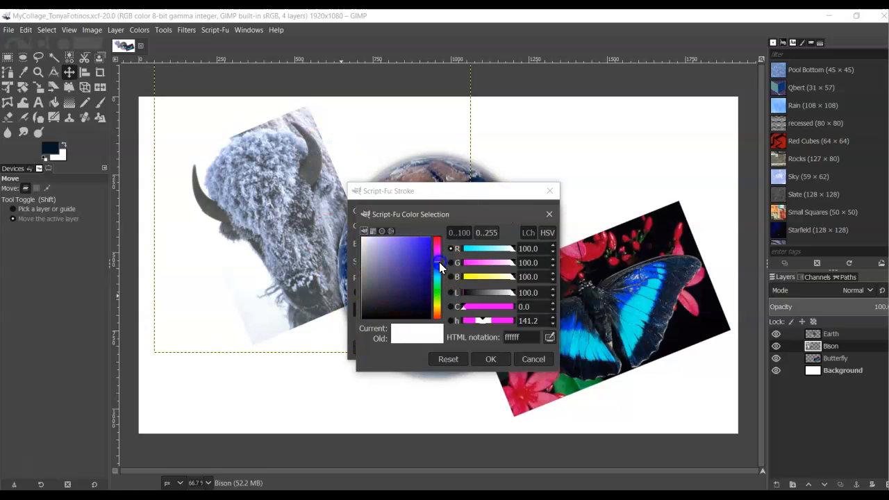
left_click_drag(416, 271, 399, 249)
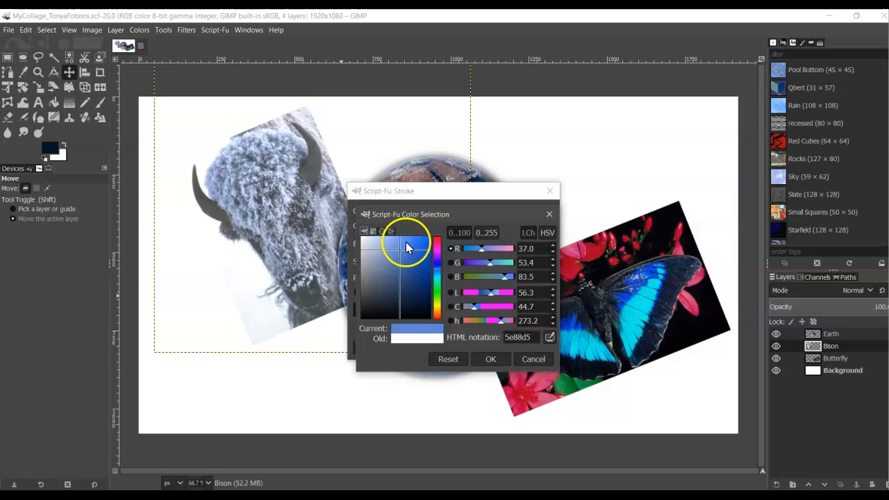
left_click(491, 361)
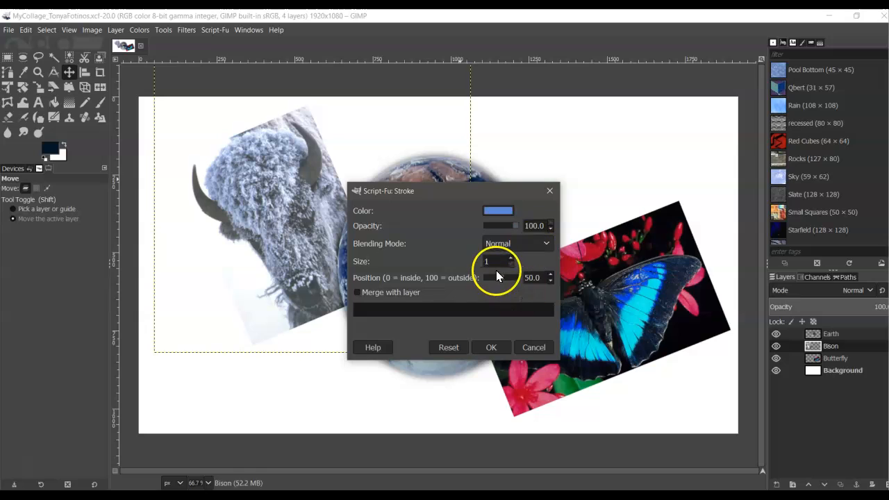
Apply a size-5 blue stroke at position 100 around the bison photo.
left_click(510, 258)
left_click(509, 258)
left_click(510, 259)
left_click(510, 258)
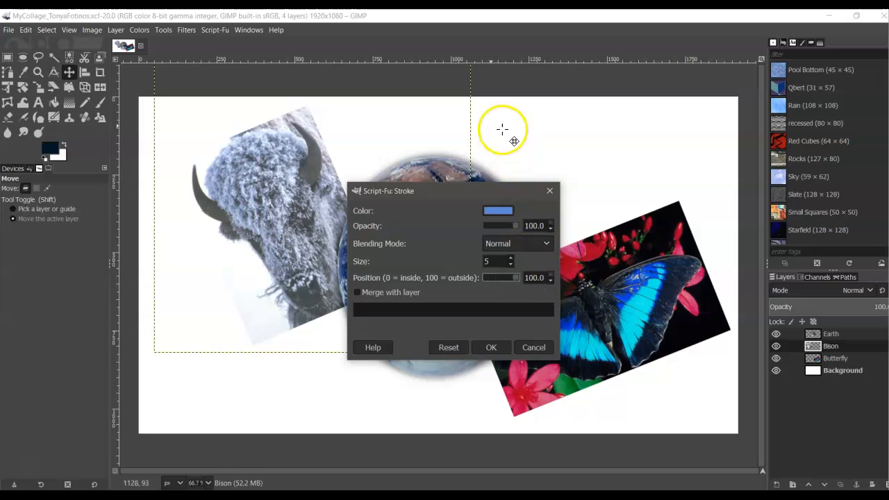
left_click(492, 348)
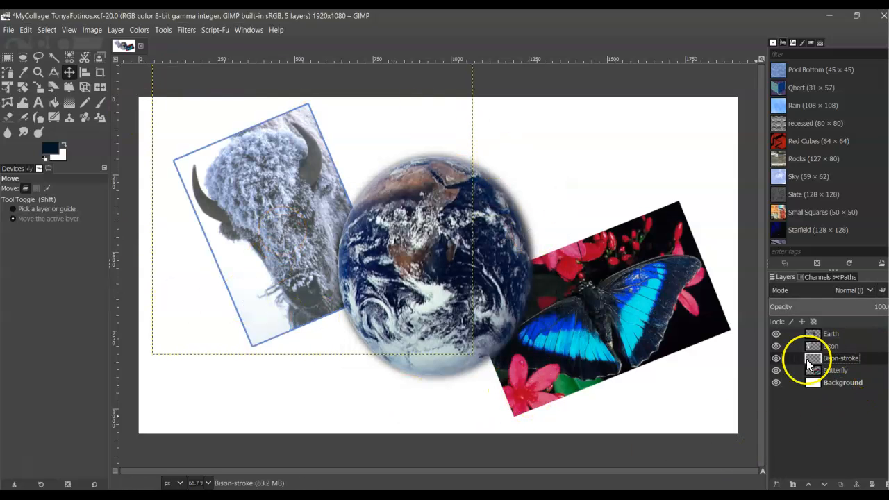
Select the Bison layer and merge it down into the Bison-stroke layer.
double_click(837, 358)
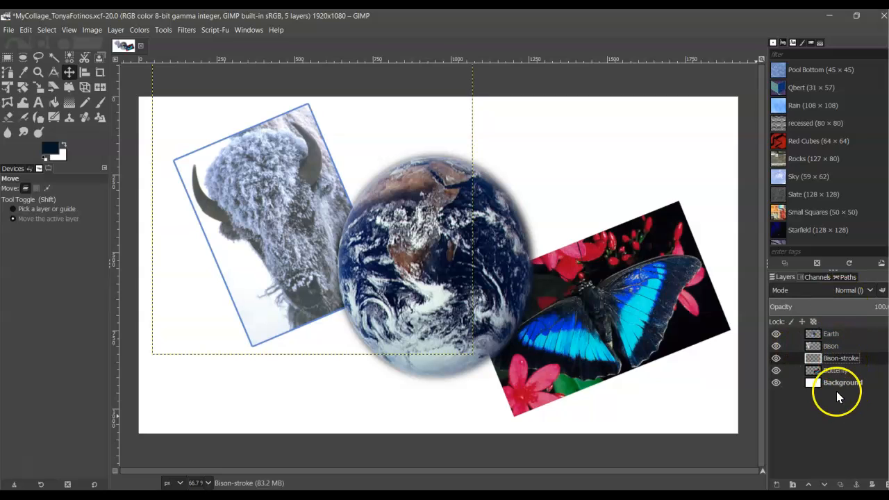
double_click(827, 346)
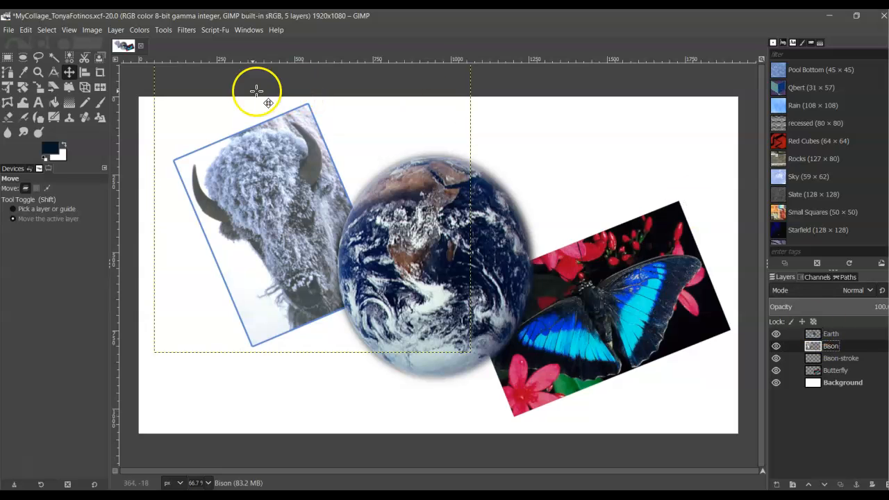
left_click(115, 30)
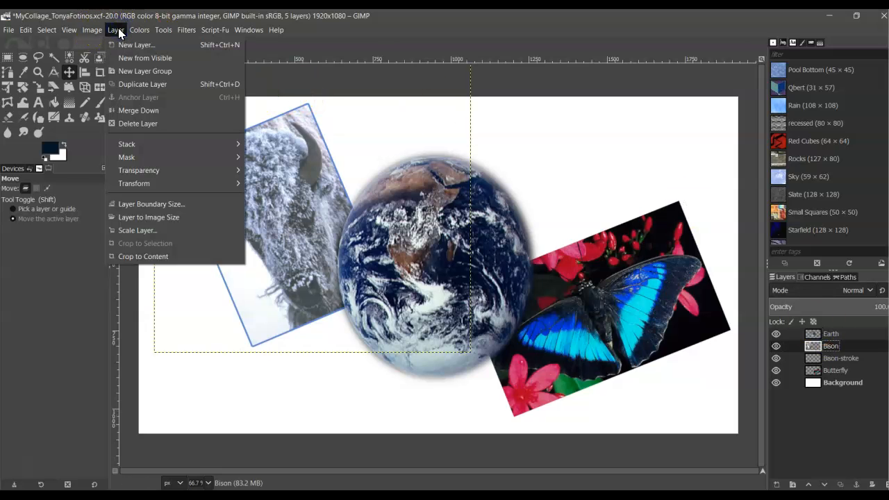
left_click(159, 110)
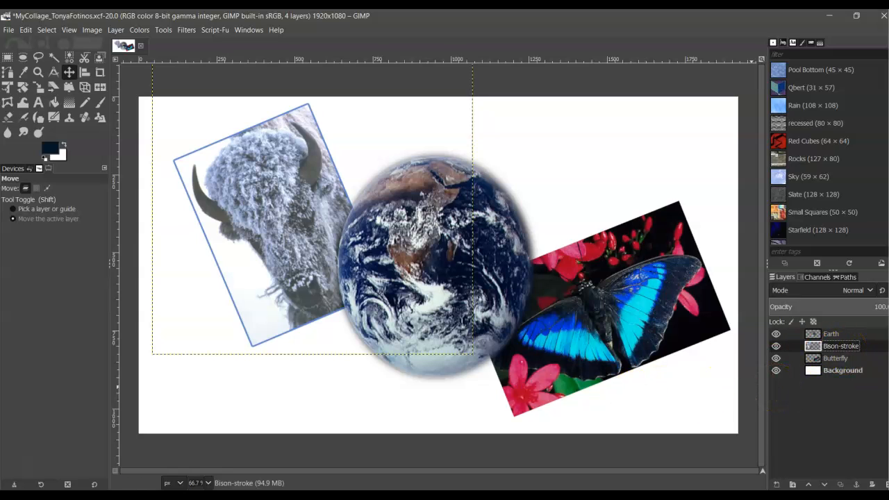
Make Butterfly the active layer and show the Script-Fu Layer Effects submenu.
left_click(834, 357)
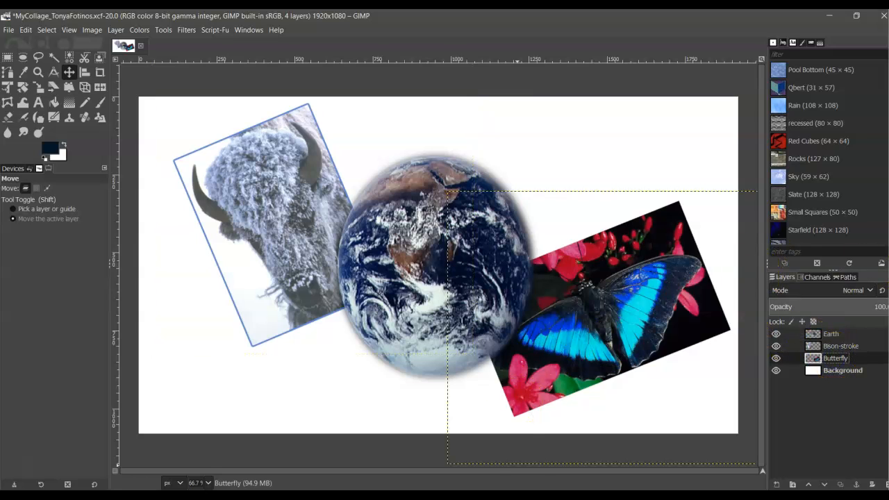
mouse_move(411, 495)
left_click(214, 30)
left_click(230, 46)
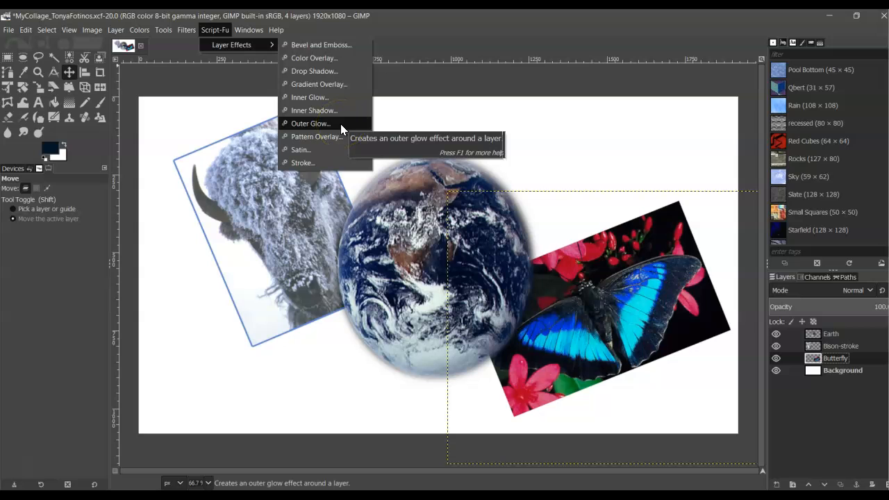
Open Outer Glow for the butterfly and set the glow colour to pale pink ffbedd.
left_click(316, 123)
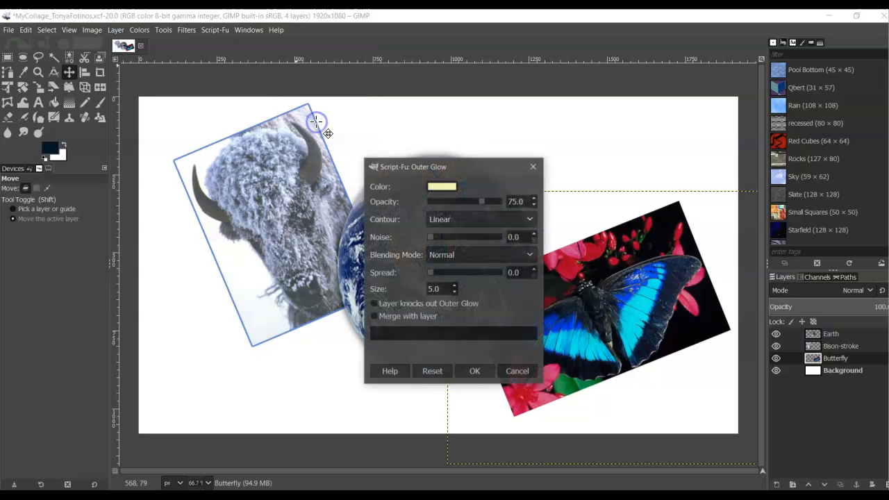
left_click(443, 187)
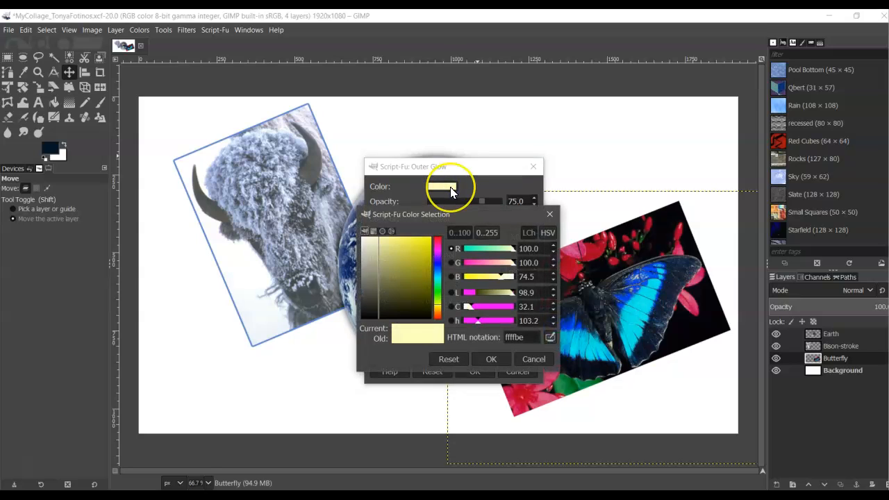
left_click(437, 245)
left_click_drag(437, 244, 438, 243)
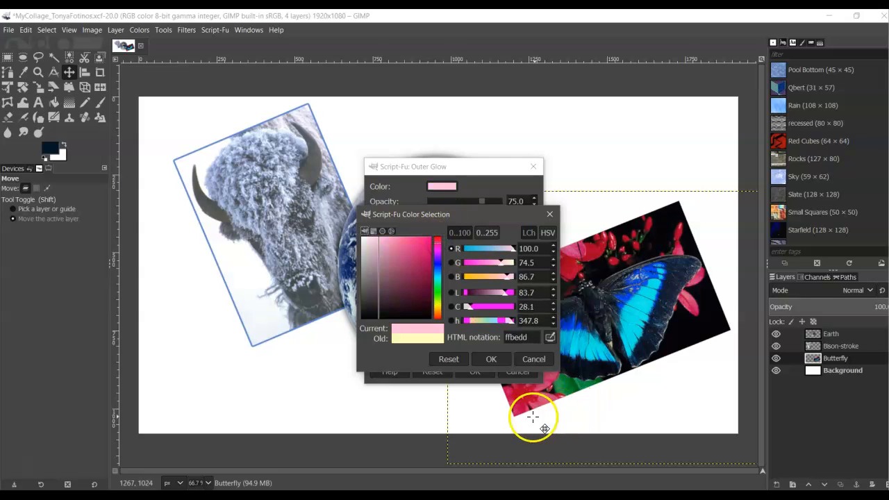
left_click(486, 357)
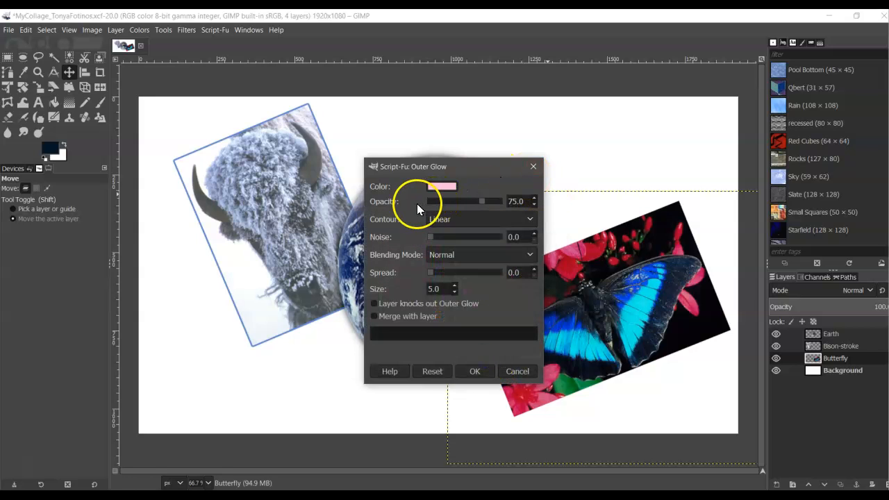
Set the outer glow opacity to about 50.
mouse_move(481, 202)
left_mouse_down()
mouse_move(493, 205)
mouse_move(468, 199)
left_mouse_up()
left_click_drag(468, 203, 464, 200)
left_click(533, 199)
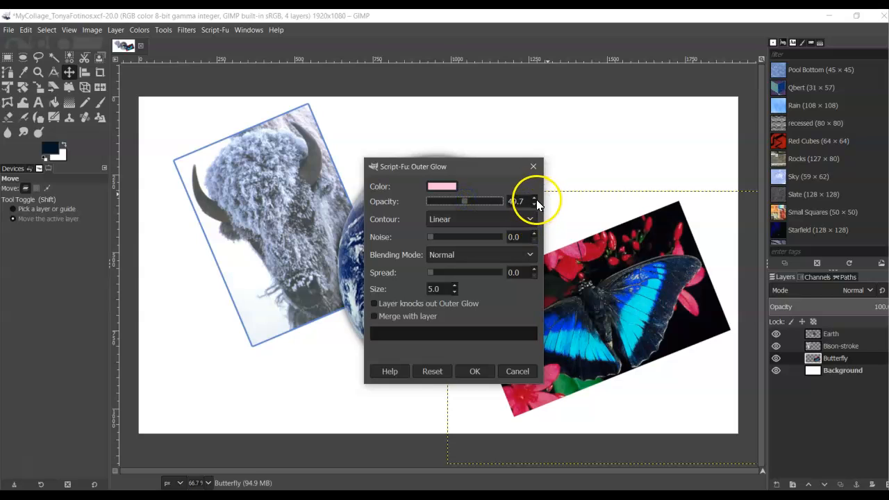
left_click(533, 199)
left_click(534, 200)
left_click(533, 202)
left_click(533, 204)
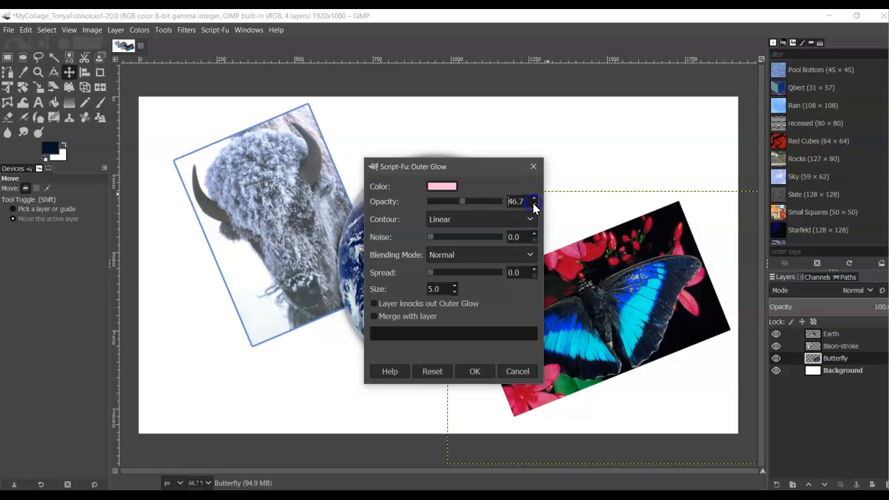
left_click(534, 198)
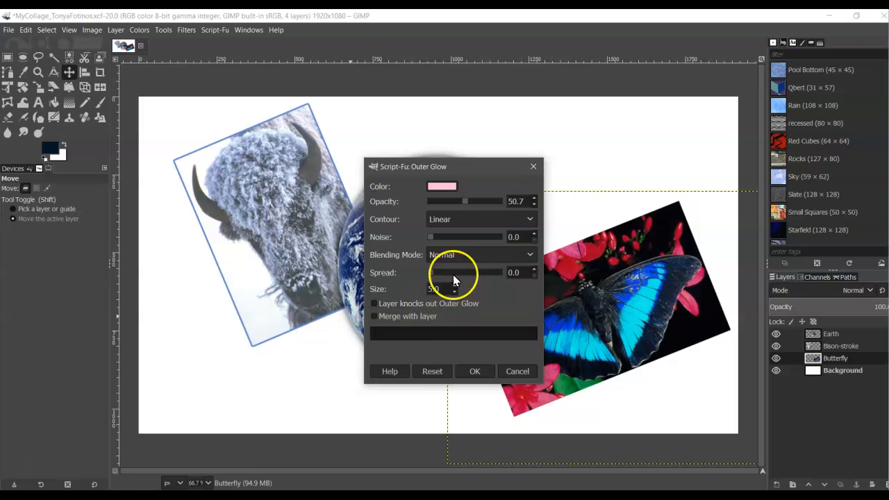
Widen the glow spread to 5 and apply the pink glow as Butterfly-outerglow.
left_click(534, 269)
left_click(533, 269)
left_click(533, 269)
left_click(533, 269)
left_click(534, 269)
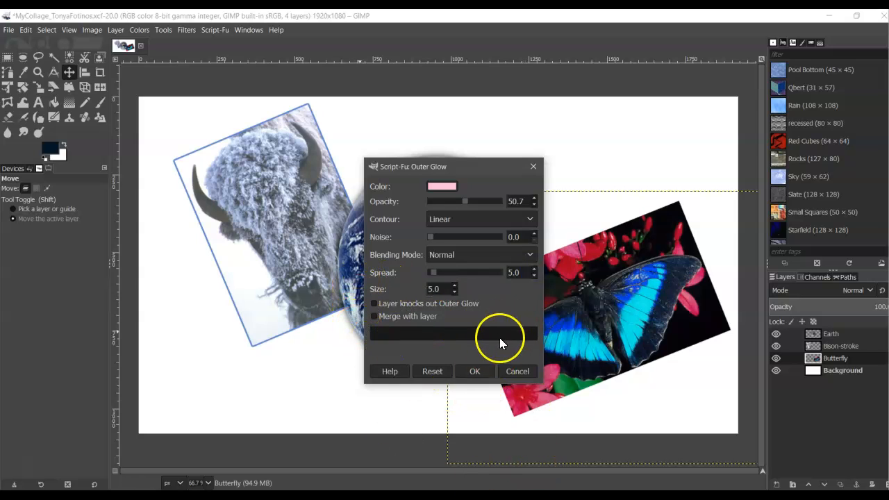
left_click(476, 371)
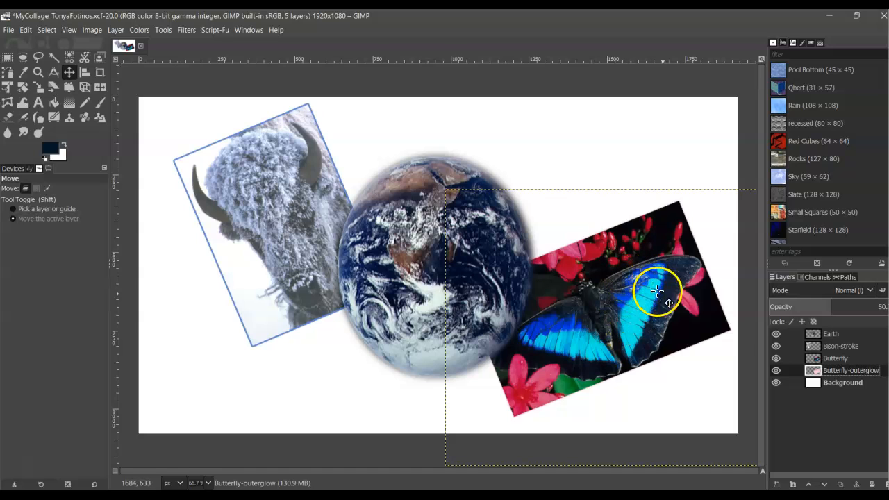
right_click(855, 372)
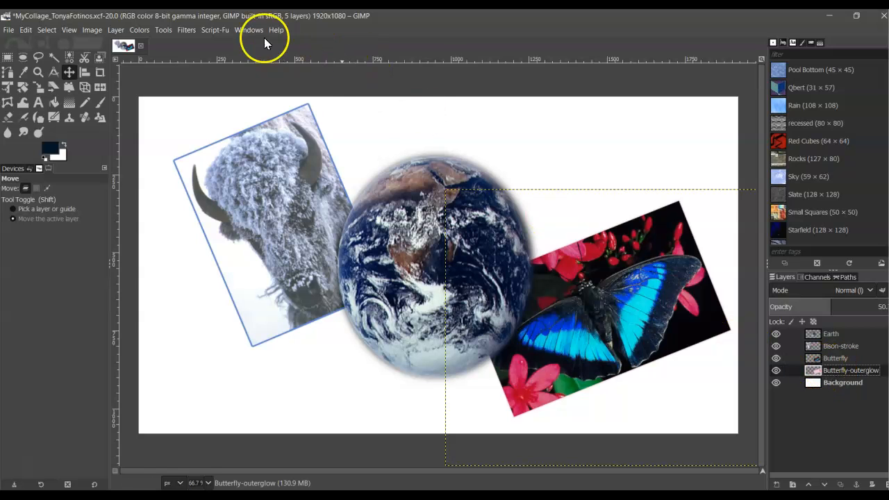
Add a second outer glow to the butterfly with opacity 80.3, spread 18.4, size 10.
left_click(212, 30)
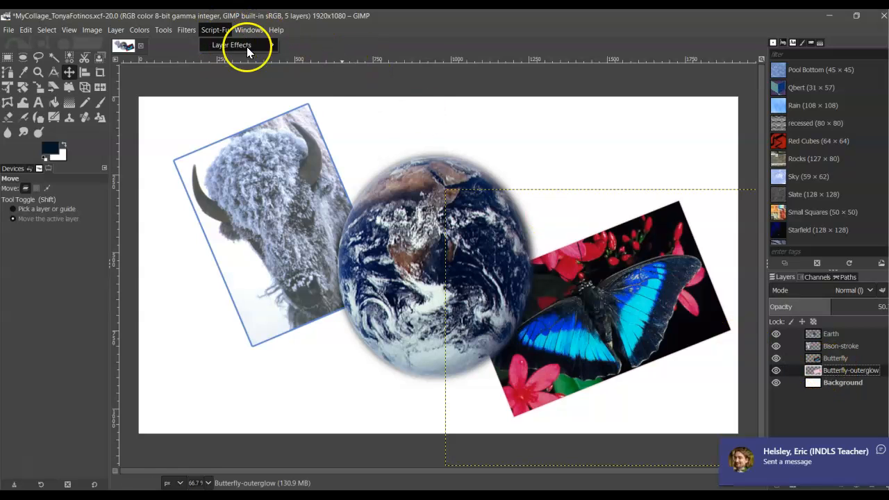
mouse_move(258, 45)
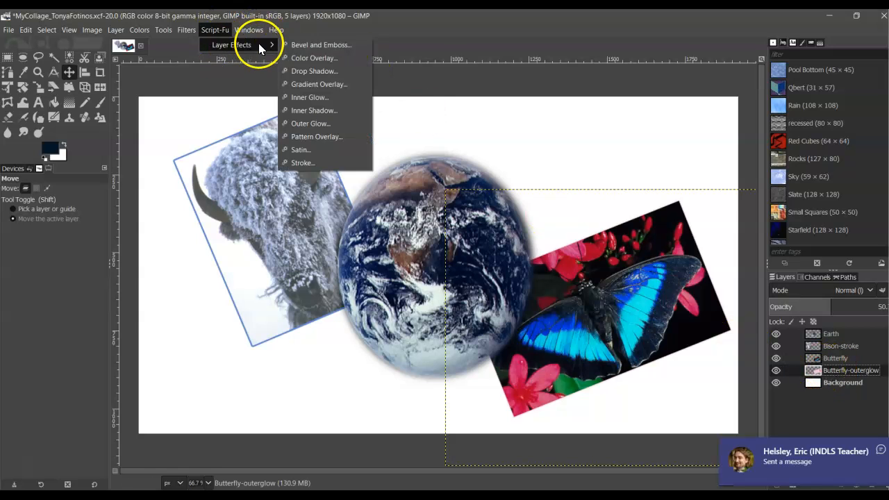
left_click(340, 125)
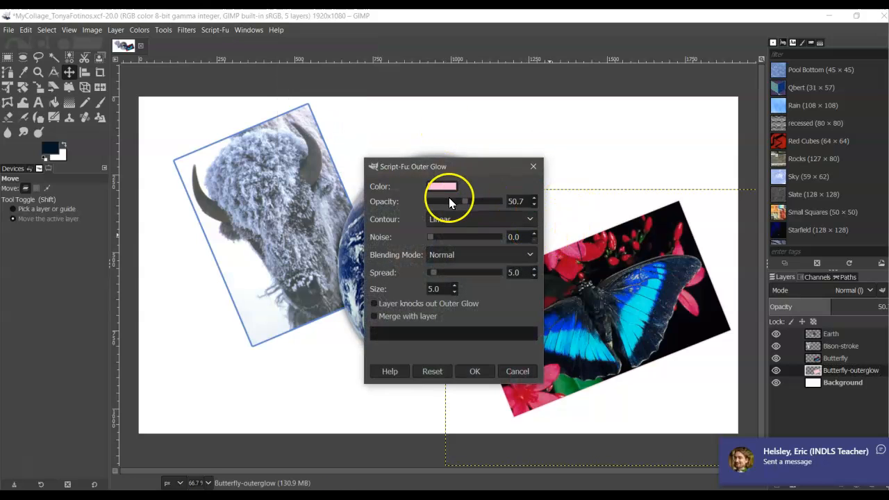
left_click_drag(463, 200, 485, 201)
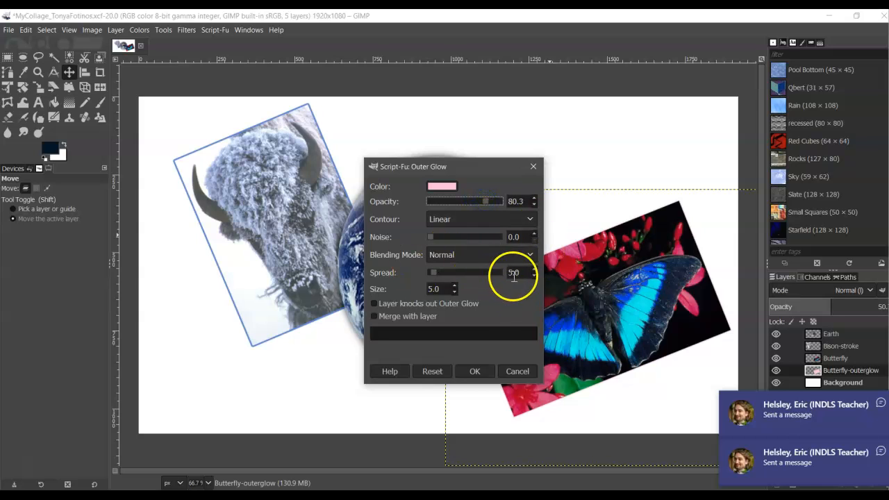
left_click_drag(439, 274, 459, 271)
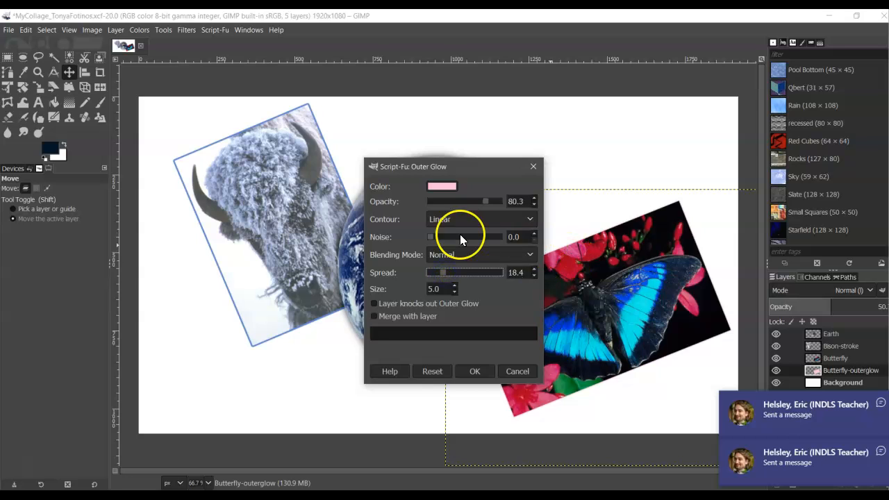
left_click(456, 284)
left_click(456, 284)
left_click(456, 285)
left_click(456, 285)
left_click(455, 285)
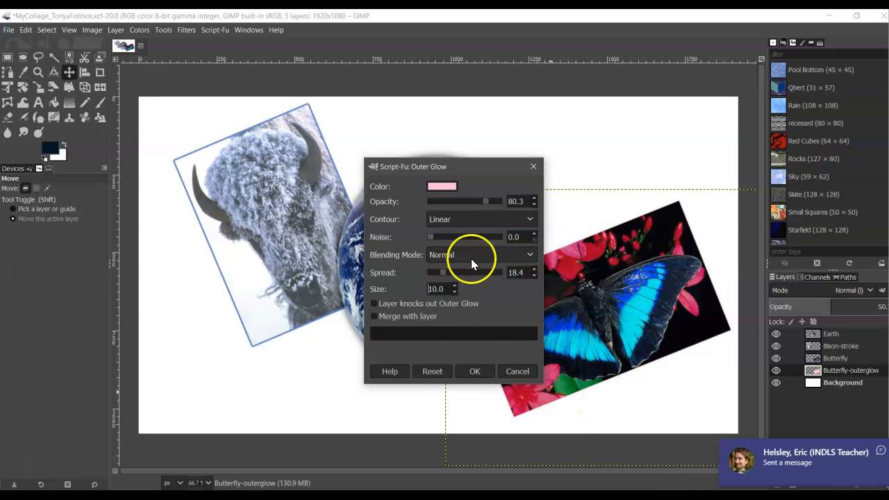
left_click(477, 371)
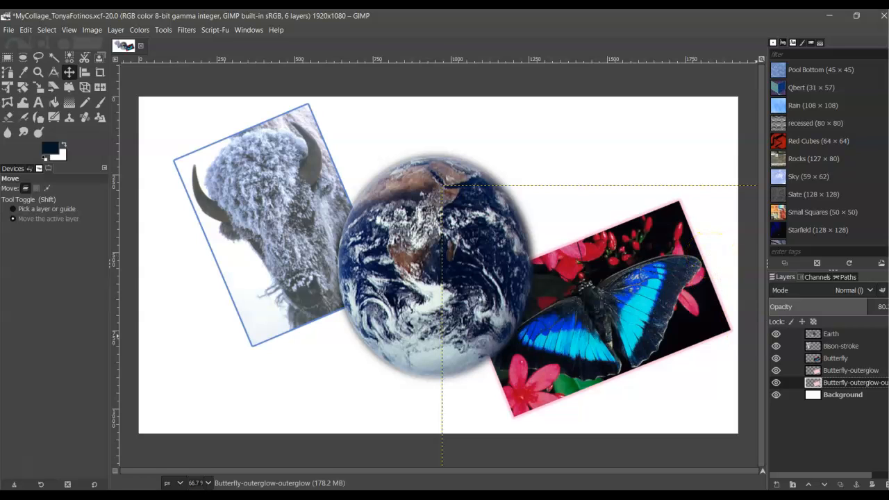
Merge Butterfly down twice into both glow layers, then select the Earth layer.
left_click(827, 357)
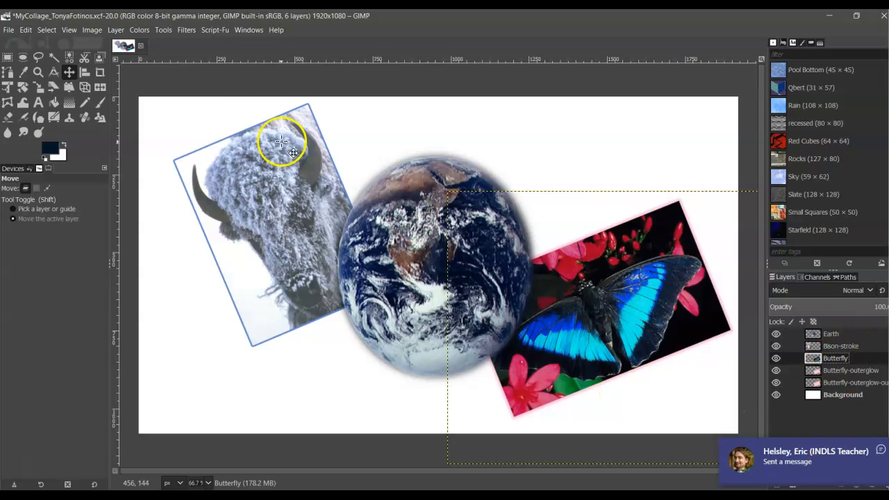
left_click(115, 30)
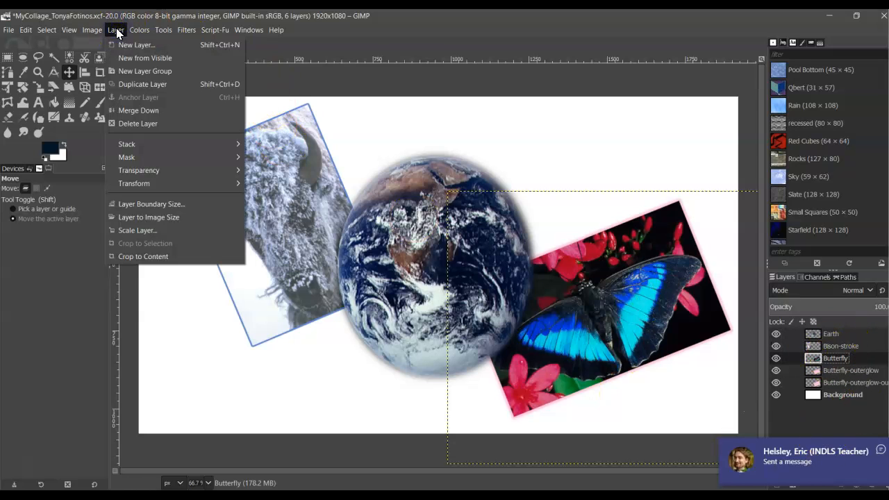
left_click(168, 111)
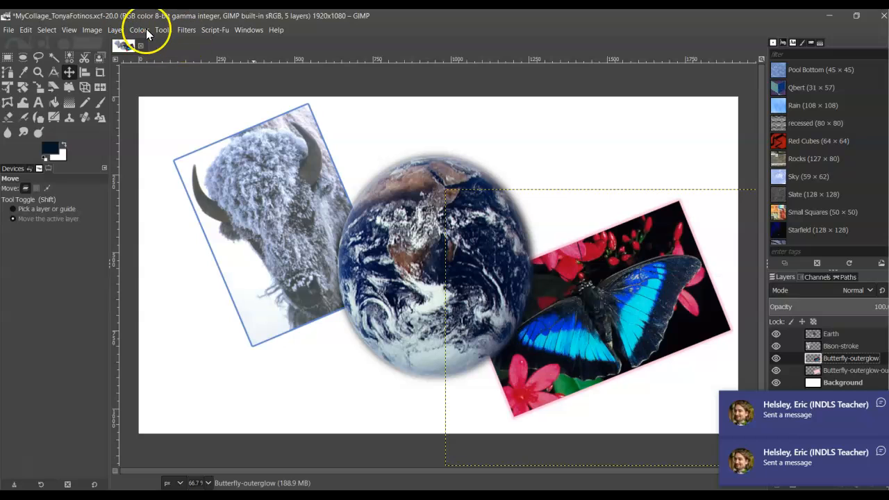
left_click(117, 30)
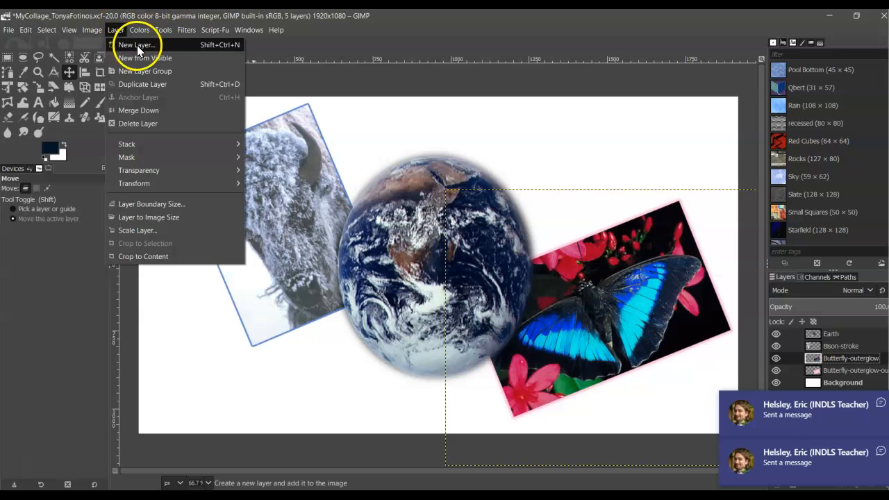
left_click(179, 111)
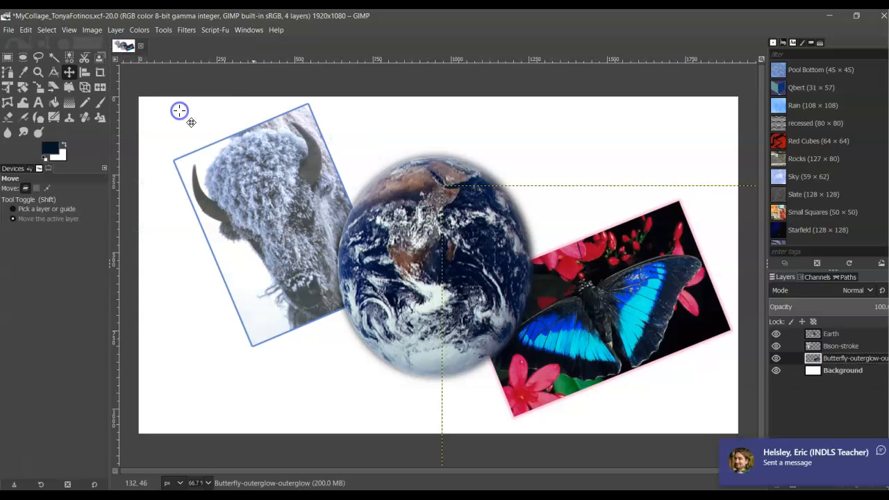
left_click(832, 334)
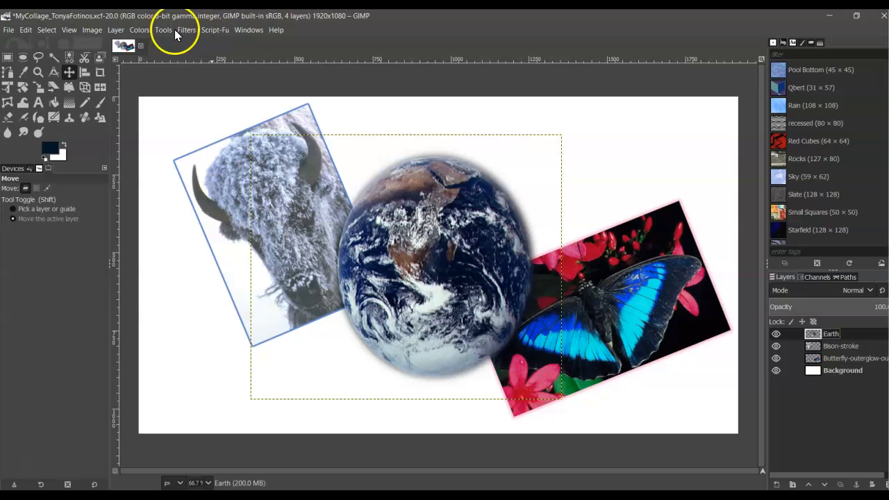
Open the Layer Effects > Drop Shadow settings for the Earth layer.
left_click(208, 30)
left_click(246, 46)
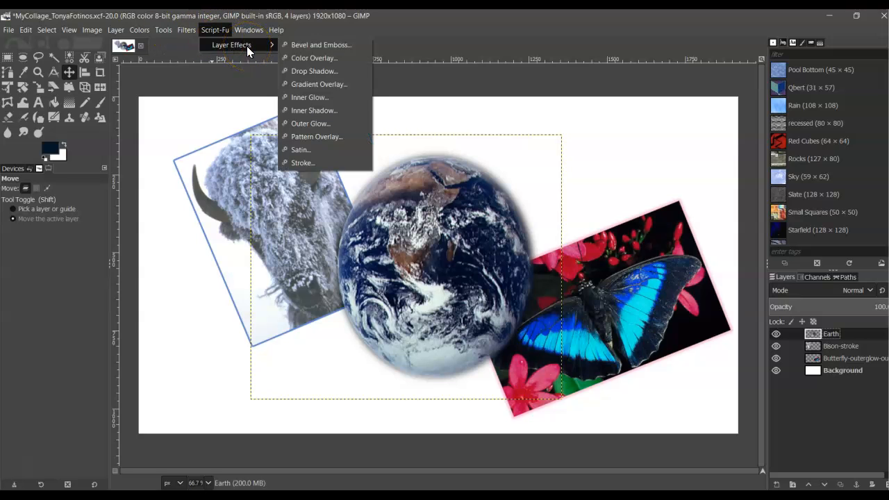
left_click(326, 71)
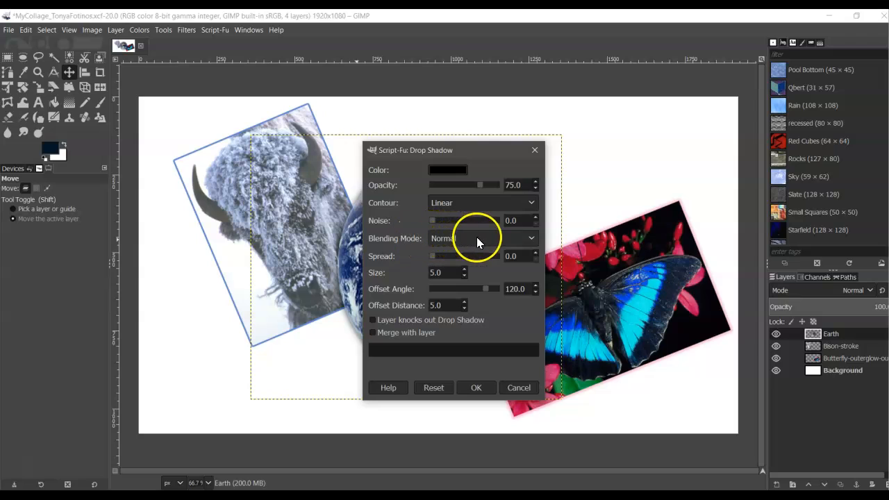
Set the shadow spread to 72 and apply it, creating the Earth-dropshadow layer.
left_click(535, 252)
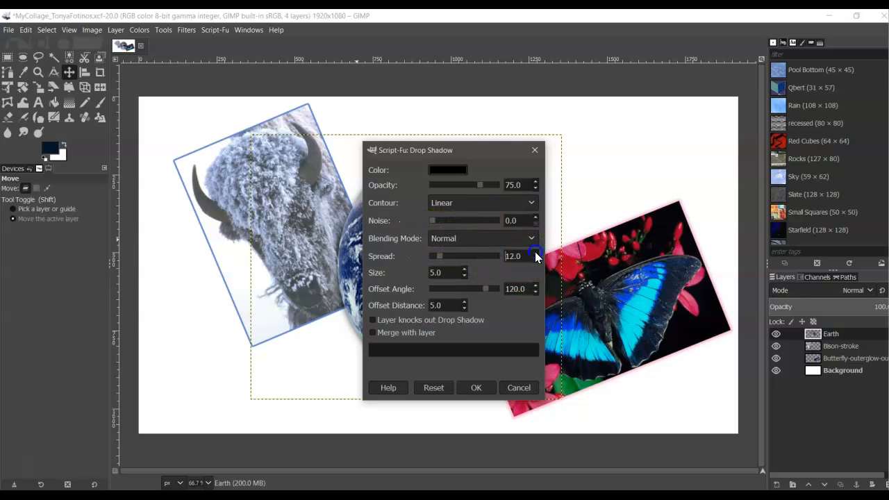
left_click(534, 260)
left_click(536, 252)
left_click(536, 254)
left_click(537, 260)
left_click(537, 260)
left_click(537, 259)
left_click(535, 252)
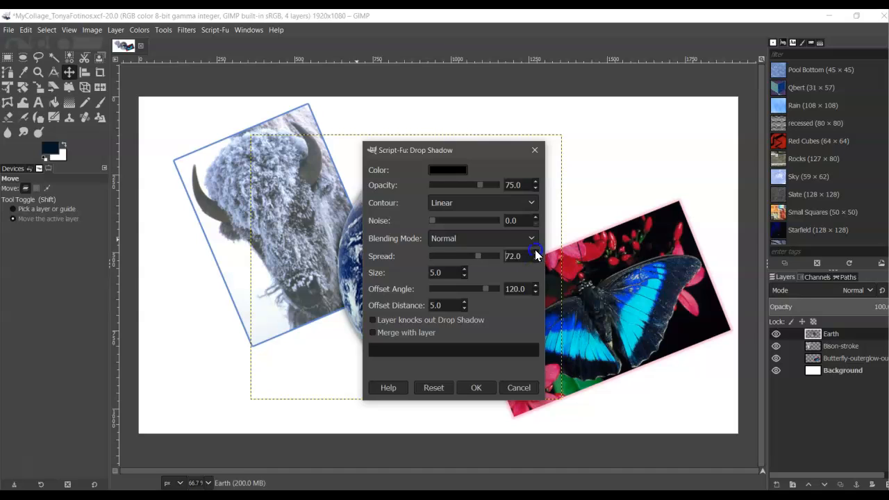
left_click(466, 309)
left_click(476, 388)
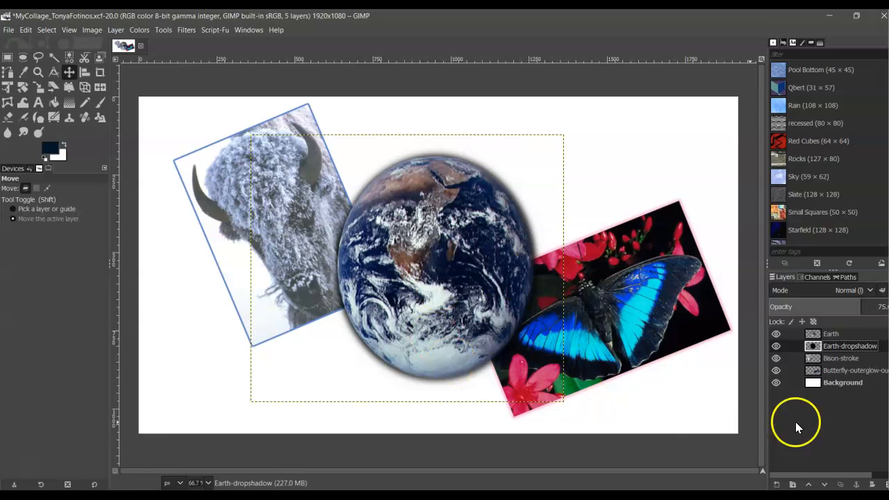
Merge the Earth layer down into its Earth-dropshadow layer, leaving four layers in the collage.
left_click(839, 333)
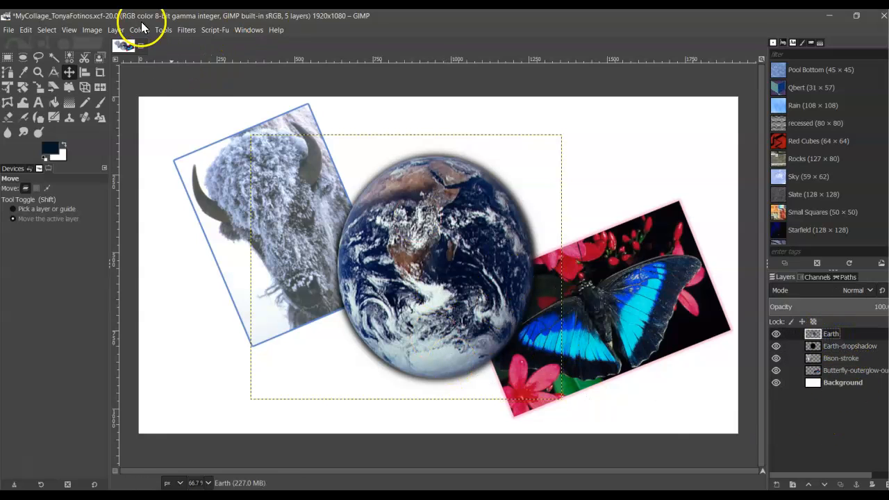
left_click(117, 29)
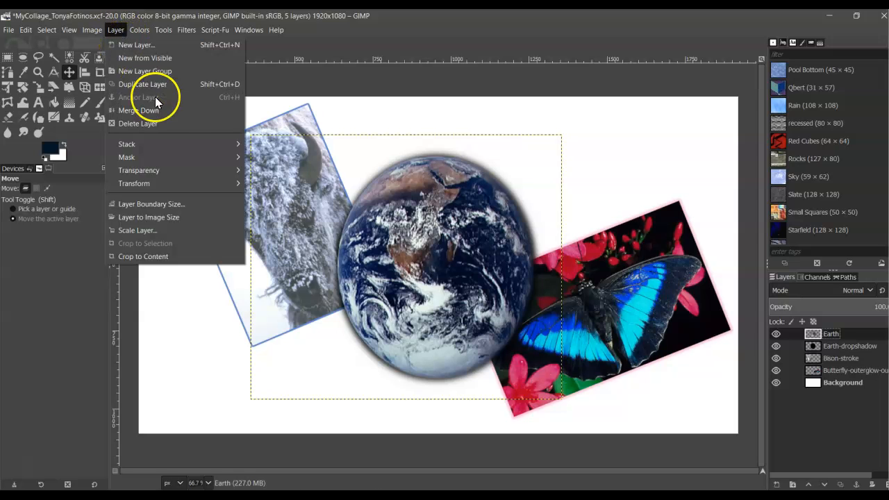
left_click(174, 110)
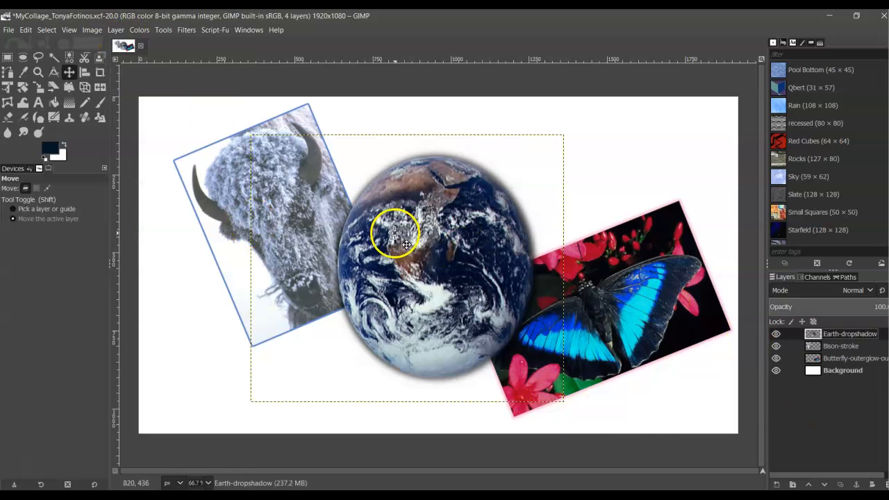